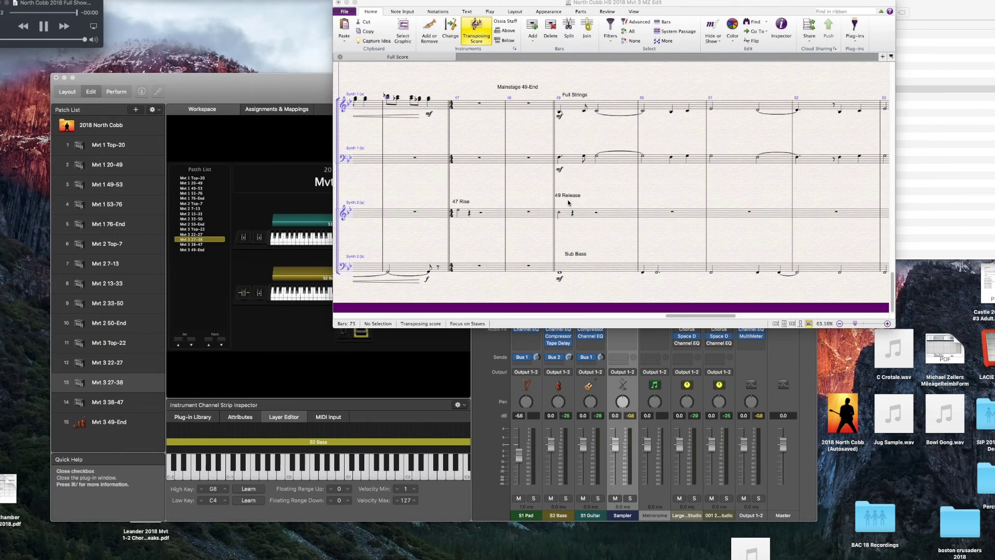
Find the 47 Rise cue in the Sibelius score, then return to the MainStage concert
scroll(503, 200, "left", 2)
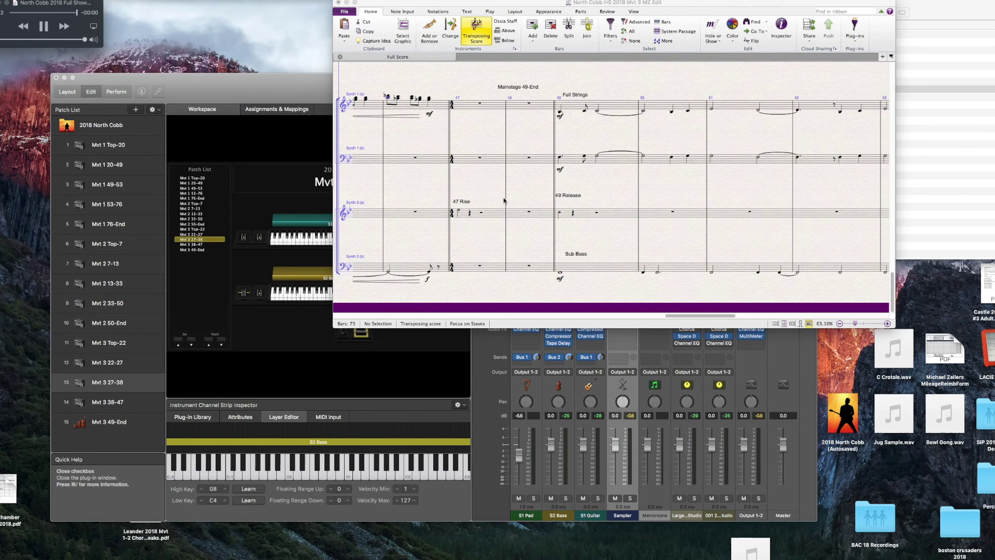
scroll(503, 200, "left", 3)
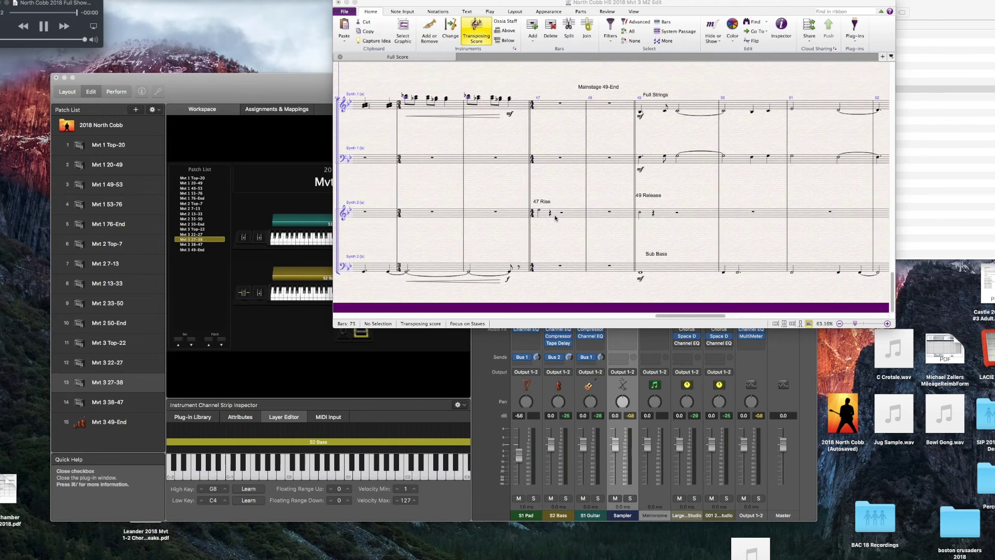
scroll(544, 192, "up", 1)
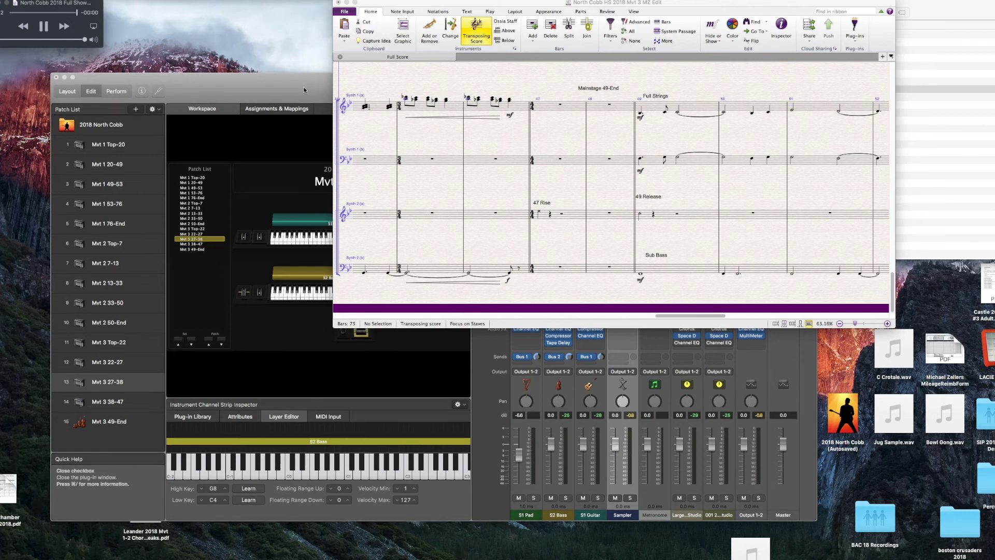
left_click(304, 90)
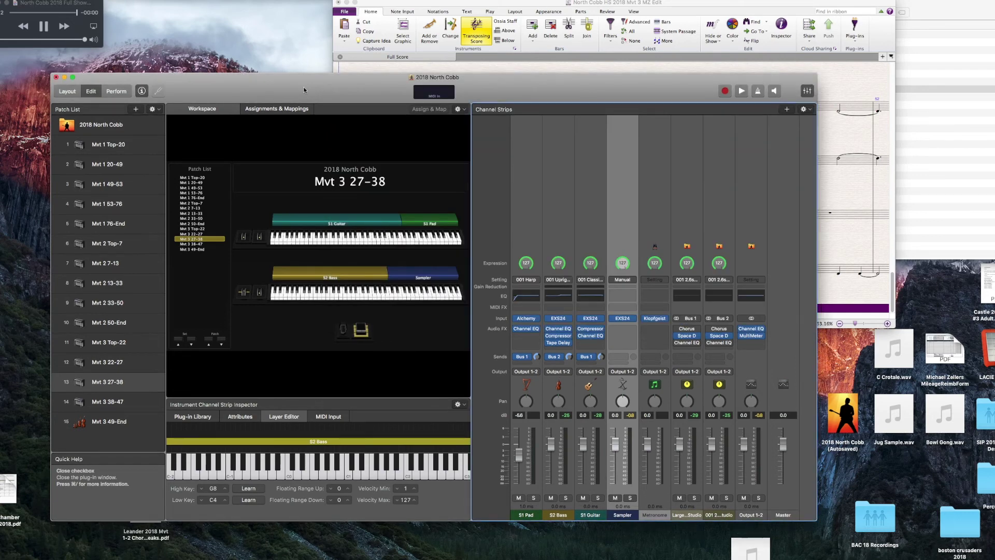
Select patch Mvt 3 38-47 and begin adding a new channel strip to it
left_click(131, 400)
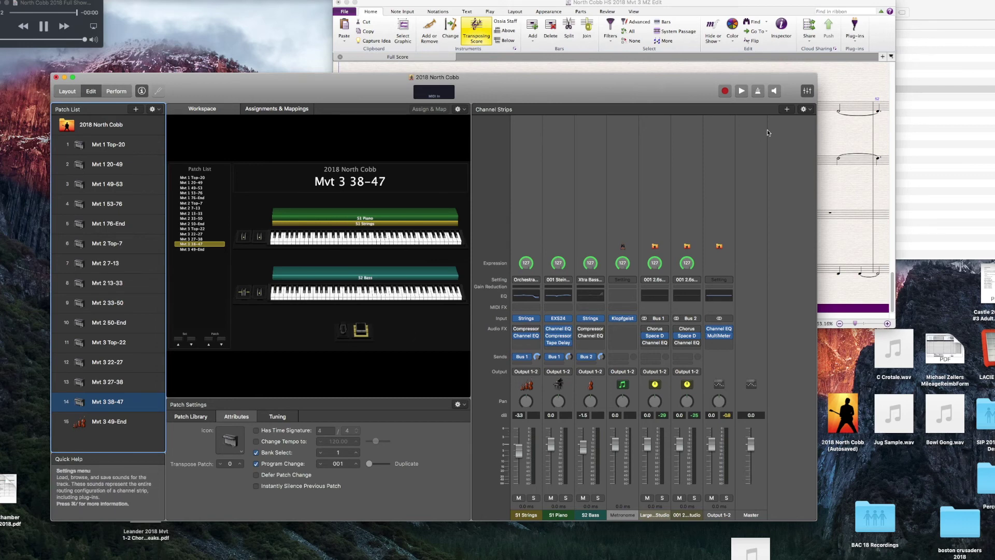
left_click(786, 111)
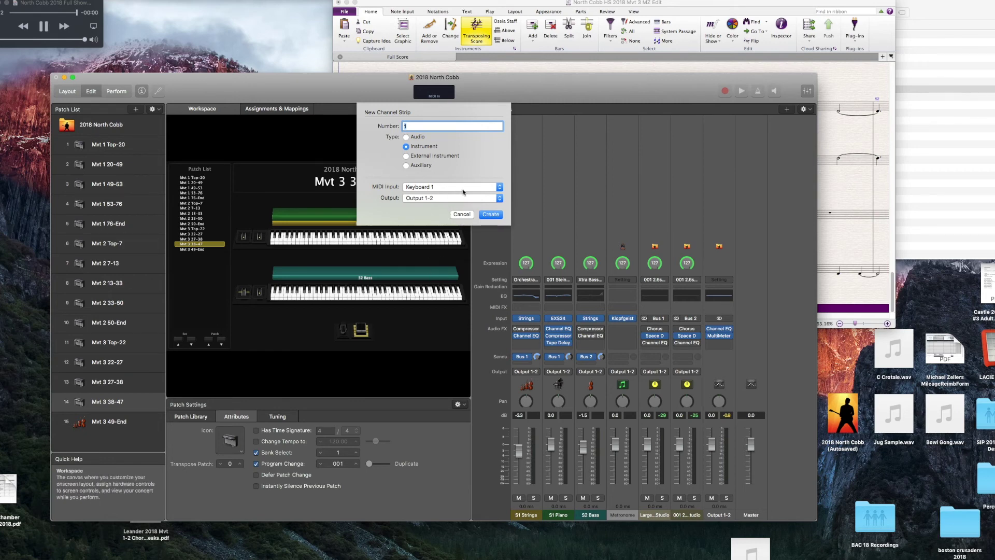
Create the Inst 38 strip with its range starting at C4, and cap S2 Bass at B3
left_click(490, 215)
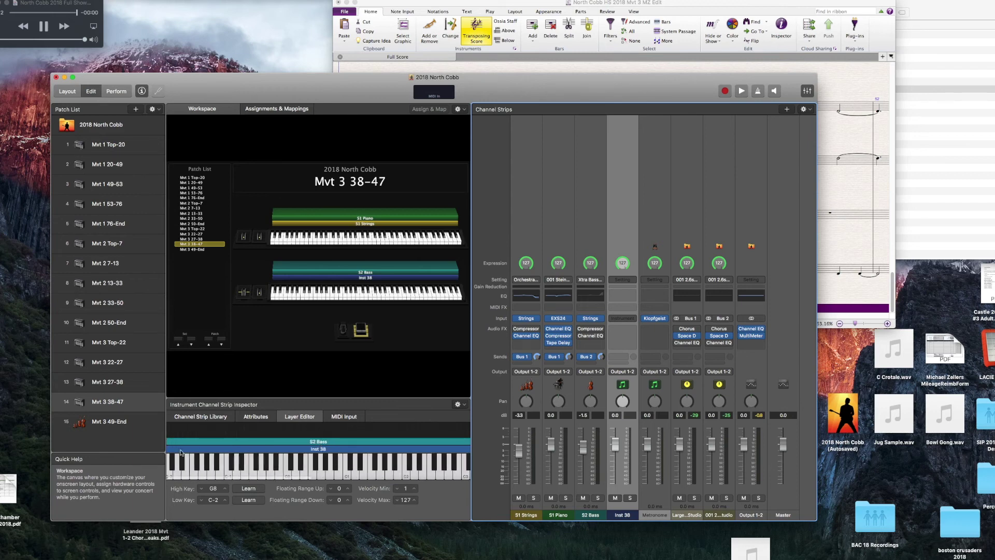
left_click_drag(167, 449, 448, 456)
scroll(437, 436, "right", 5)
left_click_drag(342, 449, 418, 449)
scroll(446, 445, "right", 8)
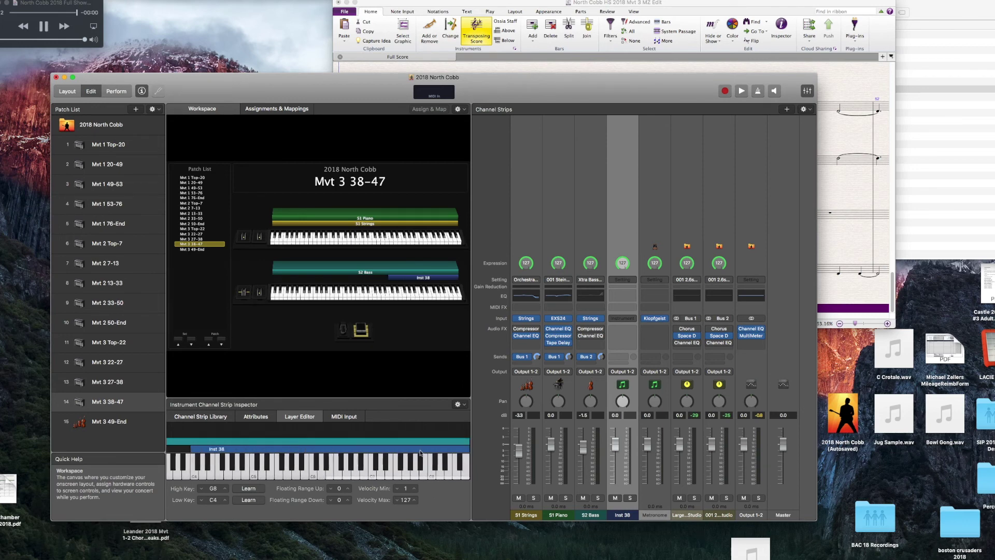
left_click_drag(412, 438, 191, 441)
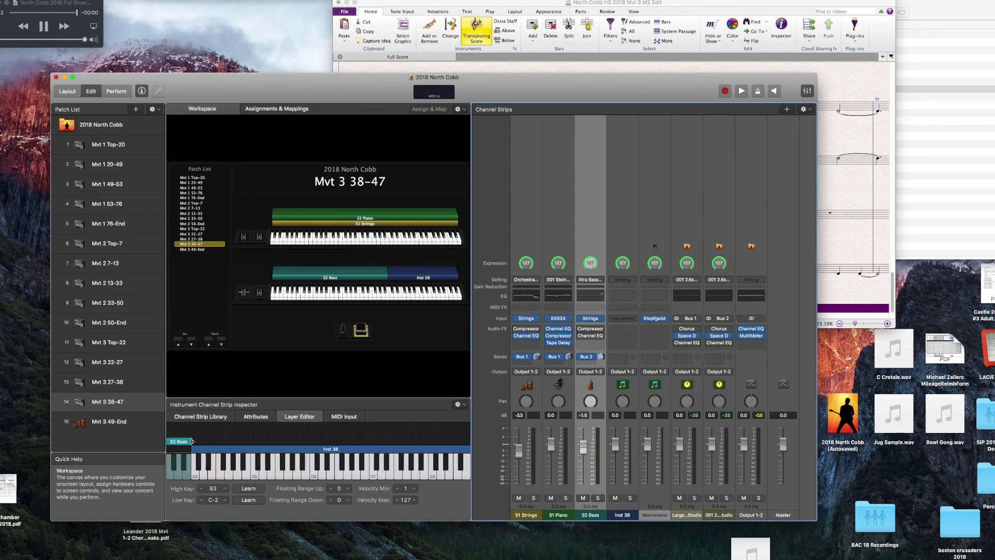
scroll(254, 446, "left", 3)
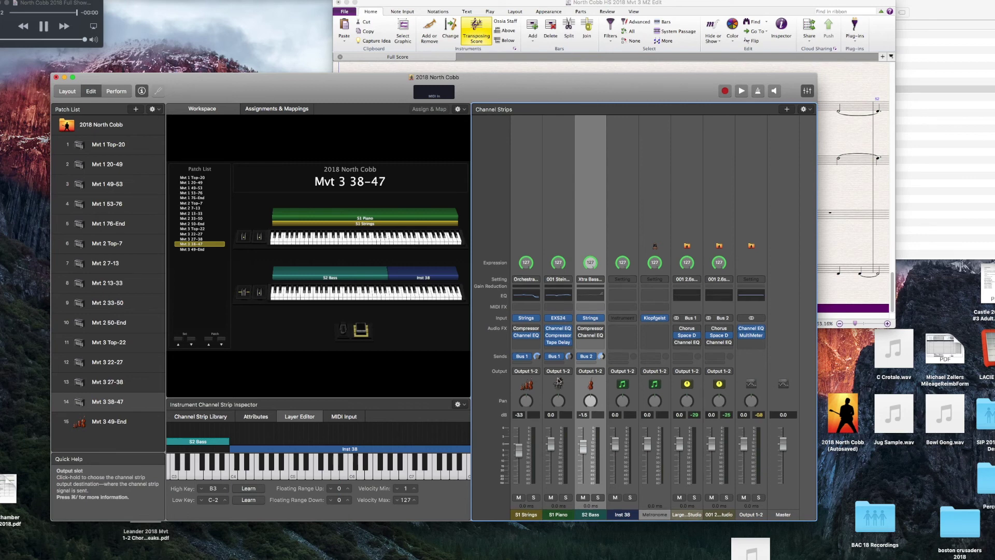
Rename the Inst 38 channel strip to 'Sampler'
left_click(624, 514)
double_click(626, 515)
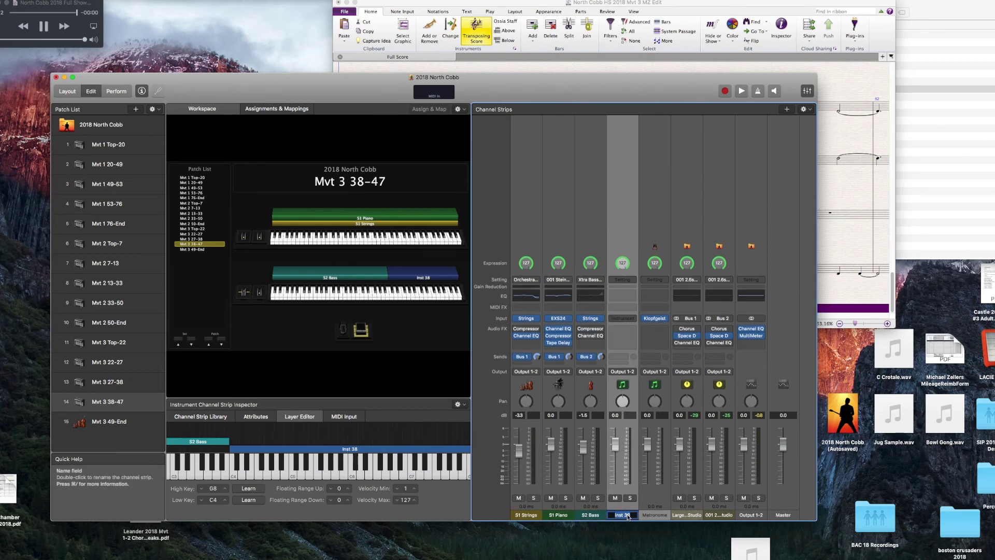
type("Sampler")
key("Return")
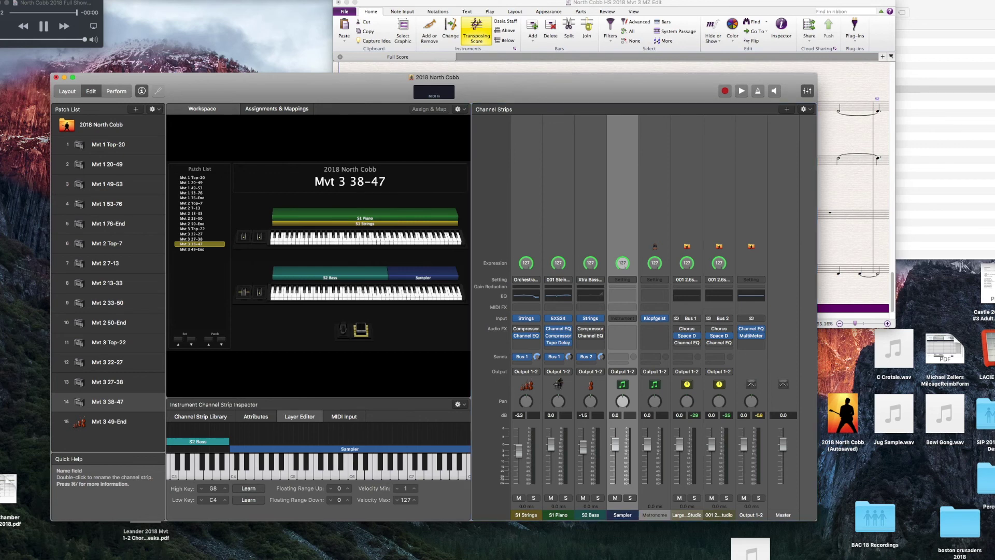
Load a stereo EXS24 (Sampler) instrument onto the Sampler strip
left_click(633, 318)
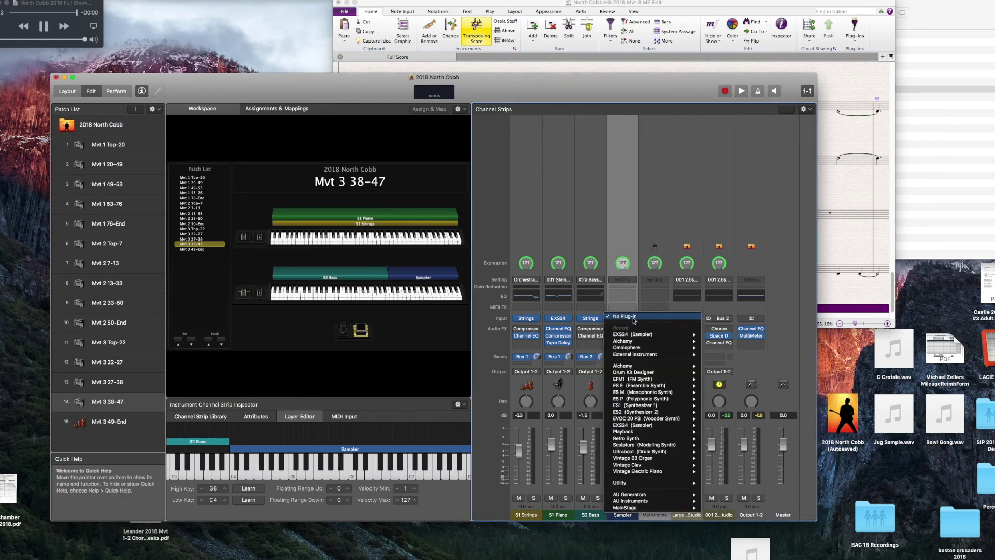
mouse_move(643, 336)
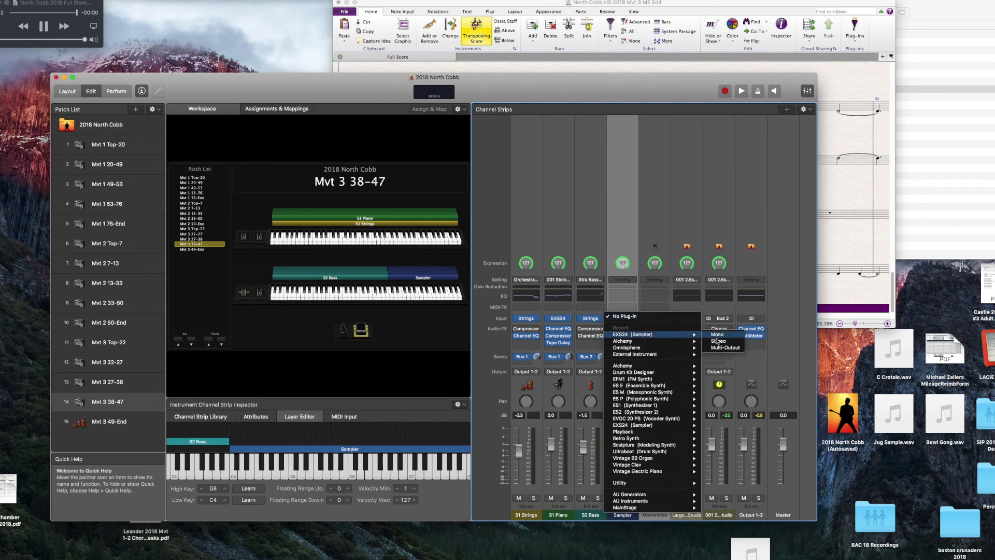
left_click(721, 341)
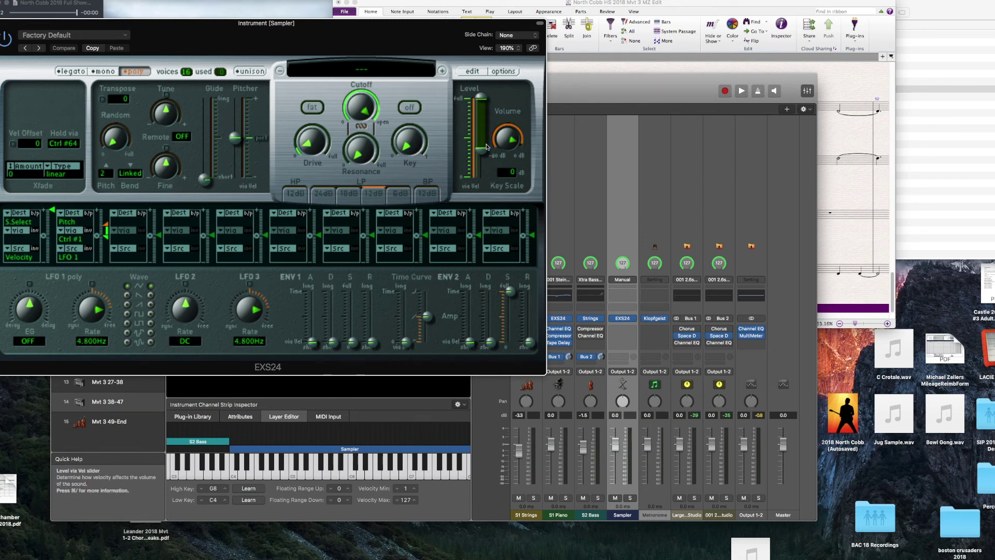
Adjust the sampler's velocity-to-level setting and open the empty EXS24 Instrument Editor
left_click_drag(486, 155, 487, 99)
mouse_move(520, 145)
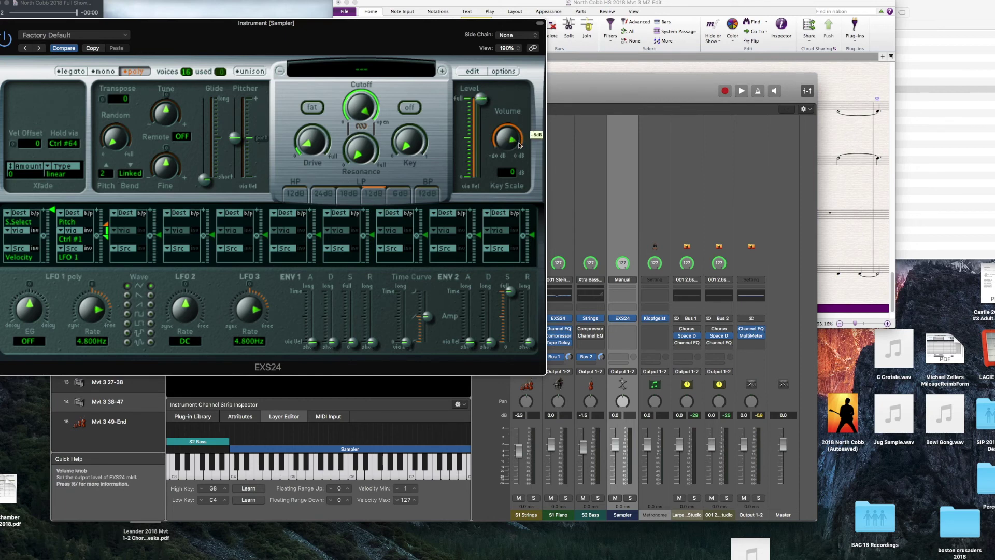
left_click(472, 72)
Move the Instrument Editor lower and bring the Sibelius score forward, shifted right
left_click_drag(550, 4, 309, 119)
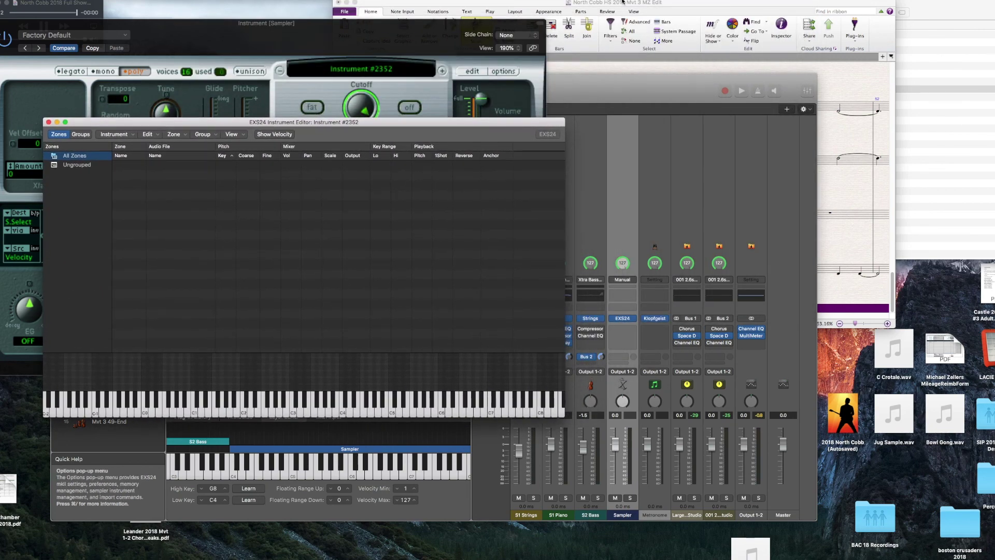
left_click(622, 2)
left_click_drag(626, 5, 705, 6)
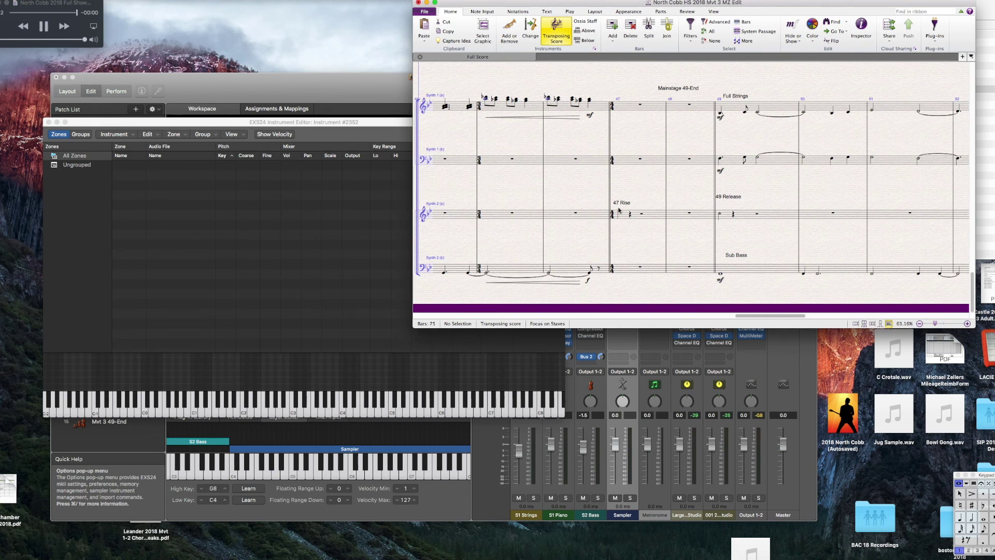
Drag 47 Rise.wav from Finder onto the EXS24 editor keyboard, creating Zone #1 at C4
key("super+Tab")
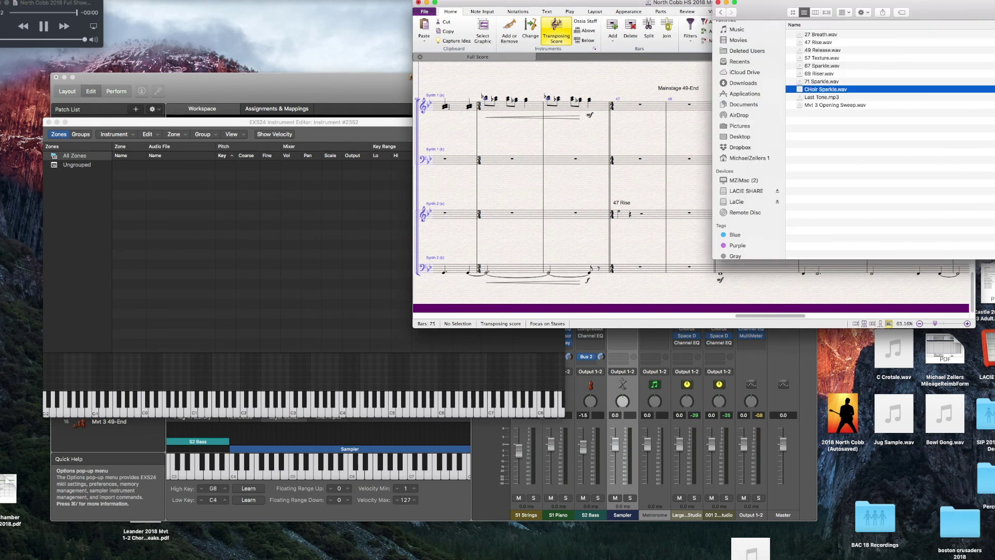
left_click(848, 42)
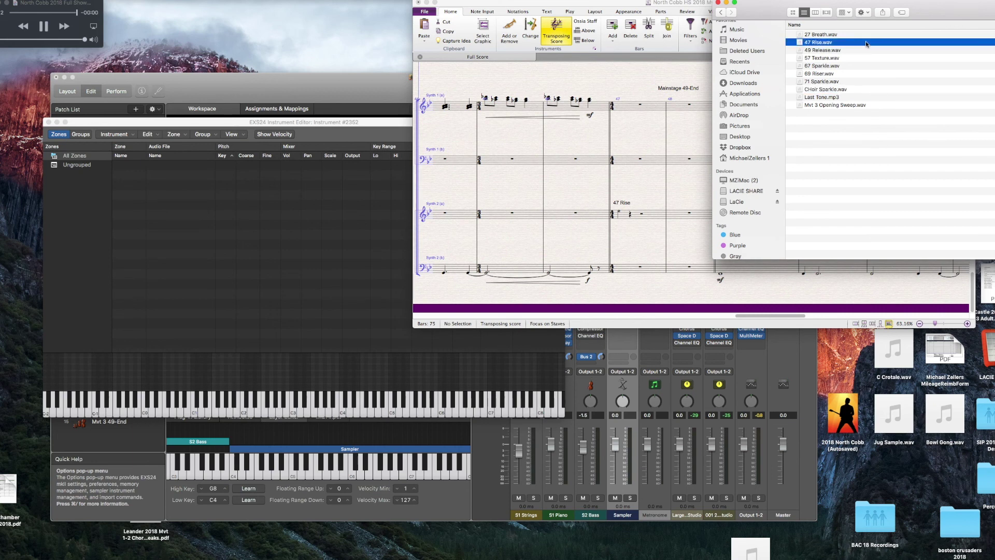
left_click_drag(865, 43, 344, 414)
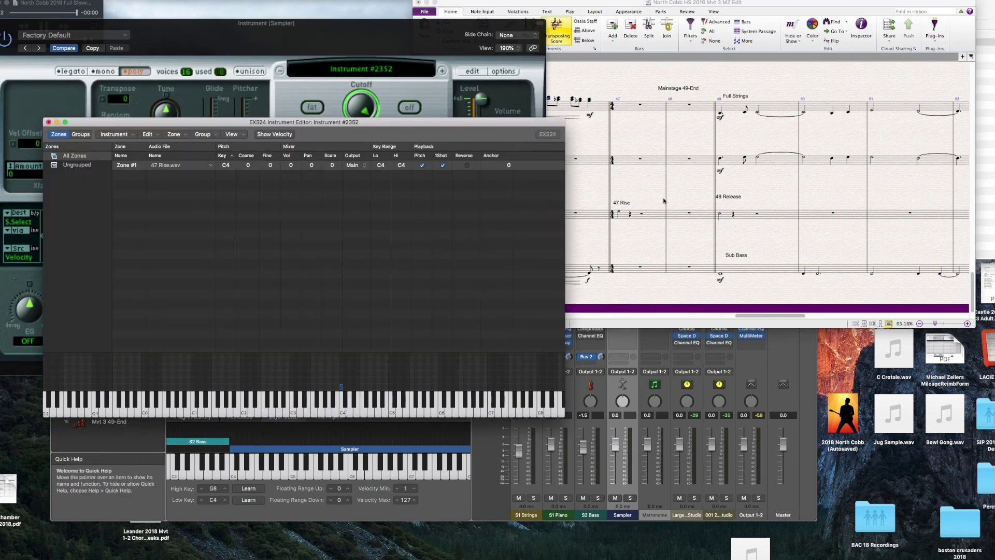
Lower the 47 Rise note in the Sibelius score's bar 47, then return to MainStage's EXS24 editor
left_click(623, 211)
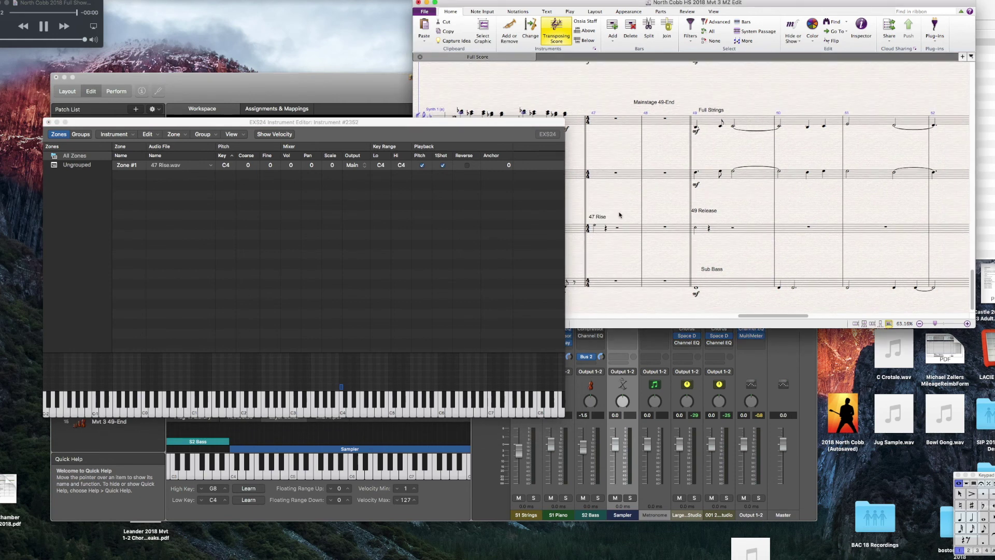
left_click(596, 228)
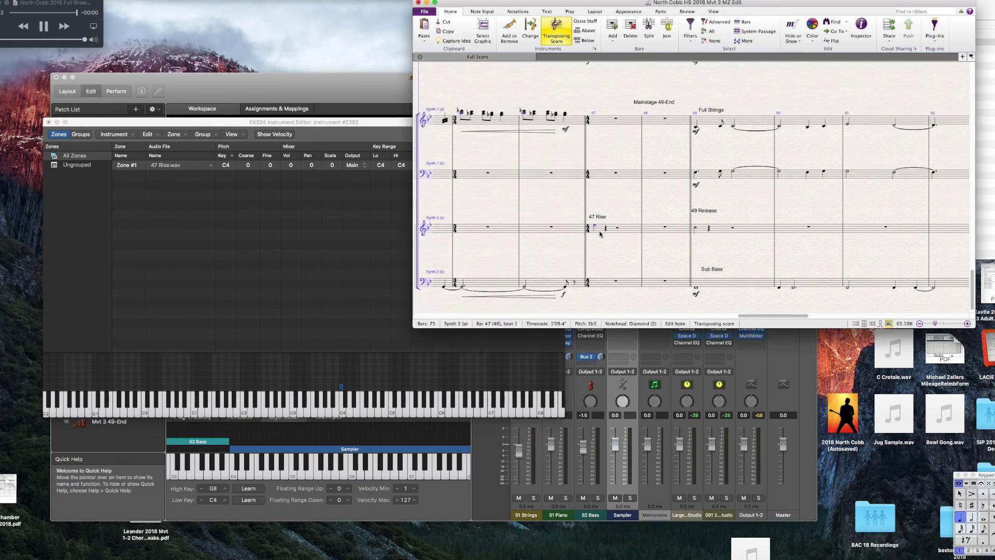
scroll(595, 230, "up", 1)
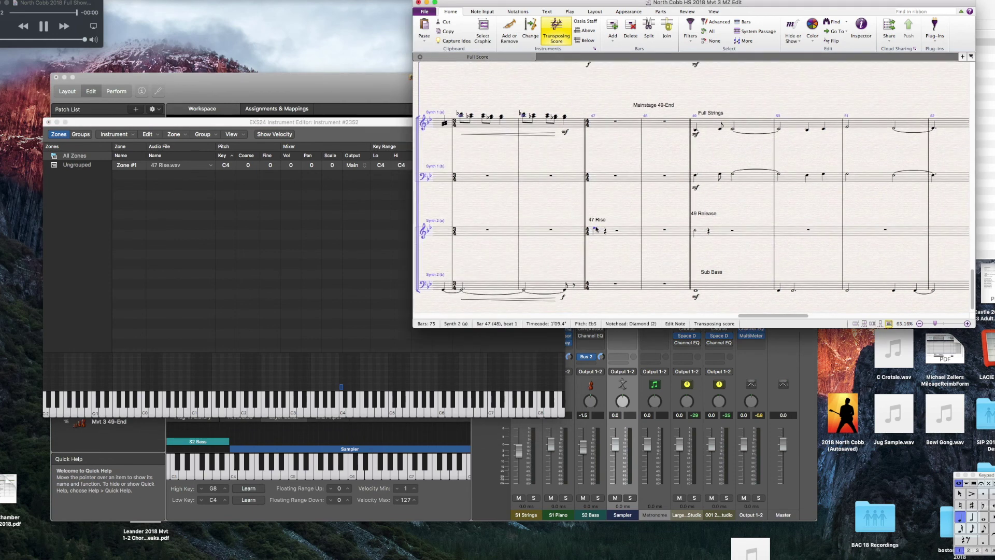
key("Down")
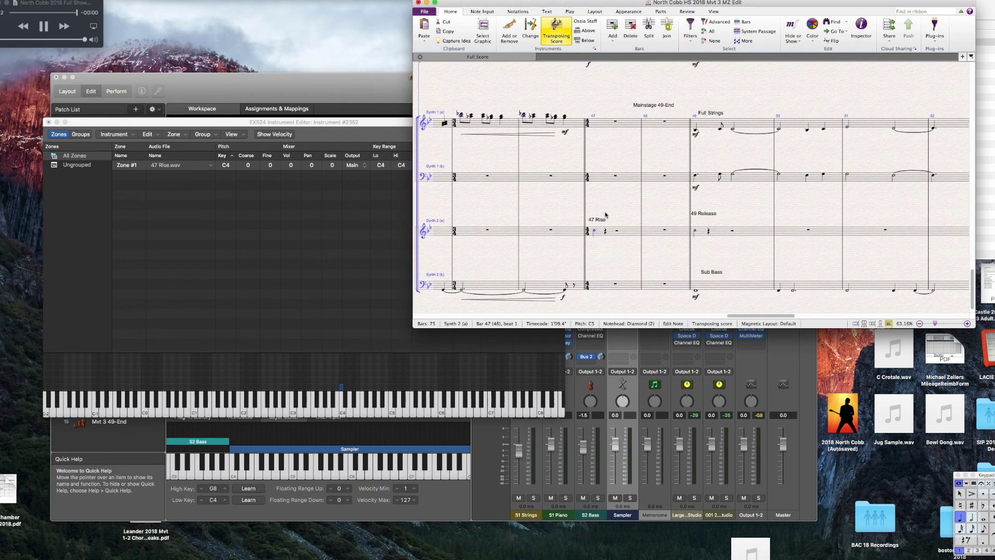
left_click(304, 86)
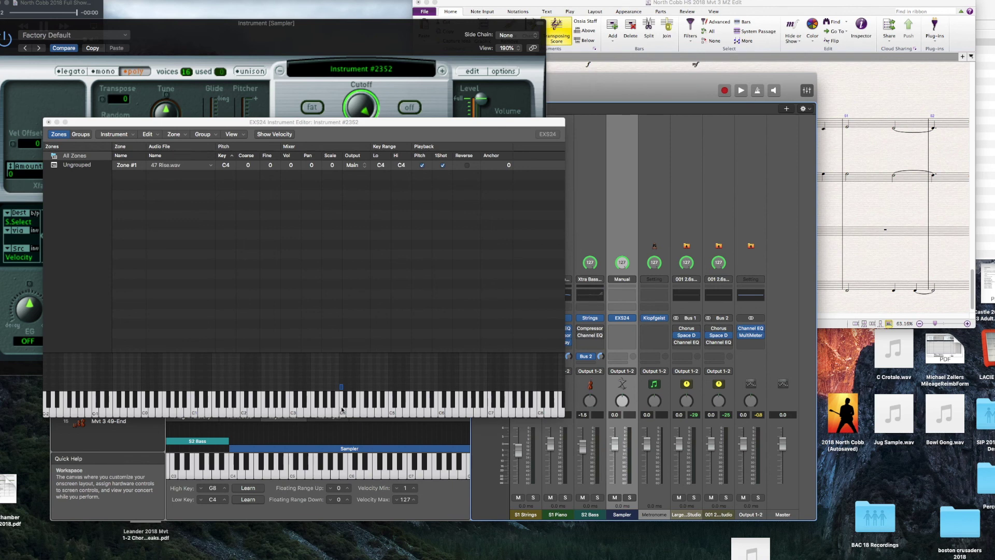
Audition the 47 Rise sample on C4 and turn off pitch tracking for Zone #1
left_click(341, 409)
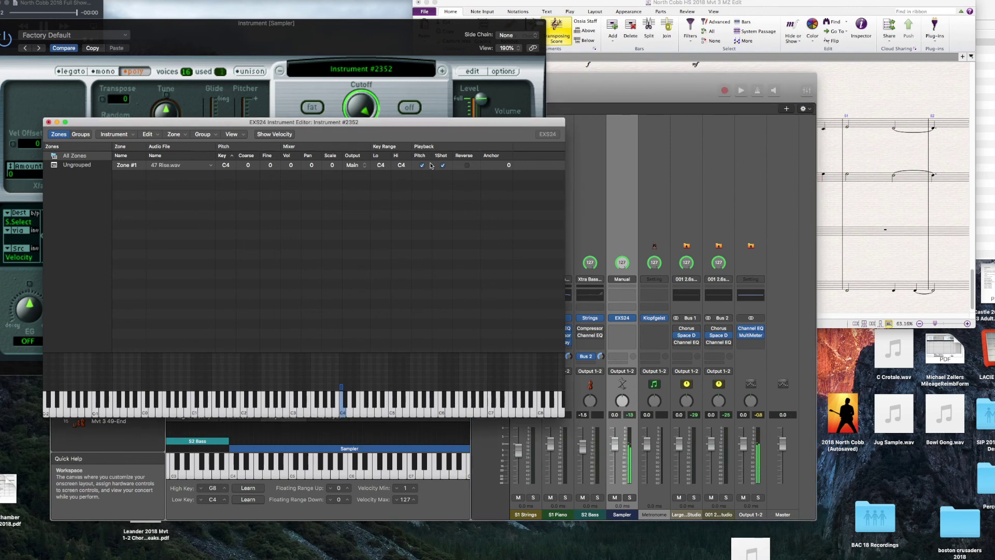
left_click(423, 166)
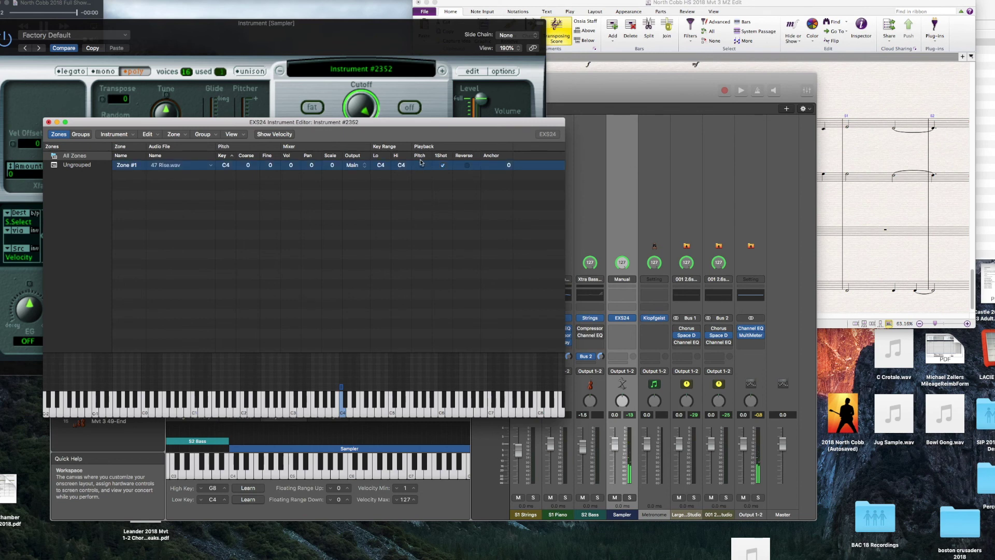
left_click(343, 258)
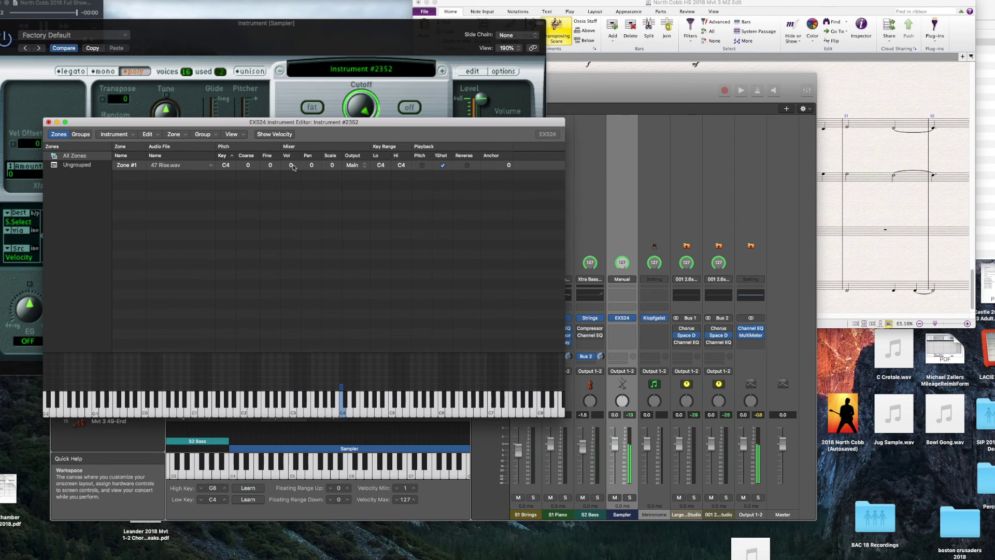
Try several Zone #1 volume levels, including -3, and settle on 0
left_click_drag(291, 167, 292, 203)
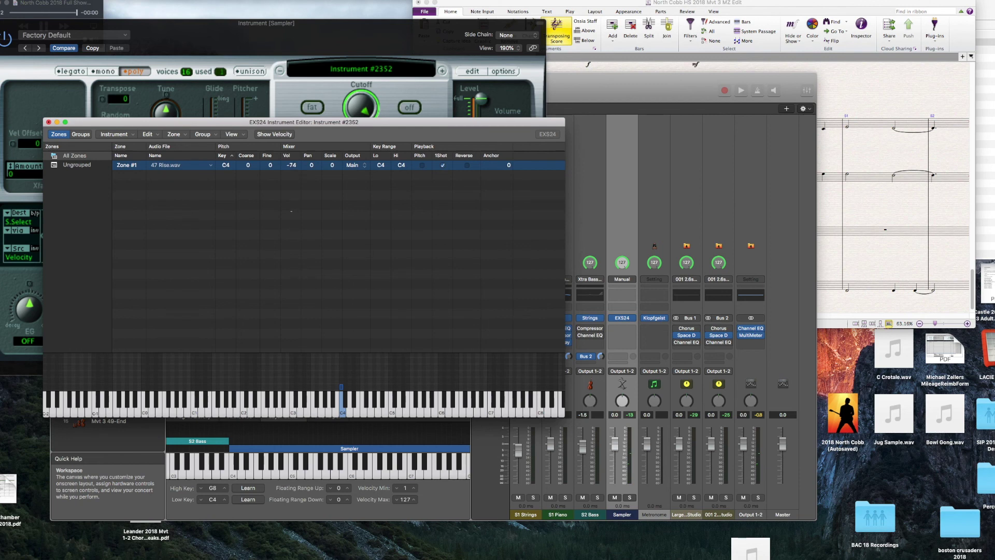
left_click_drag(291, 196, 290, 203)
left_click_drag(293, 247, 291, 190)
double_click(292, 165)
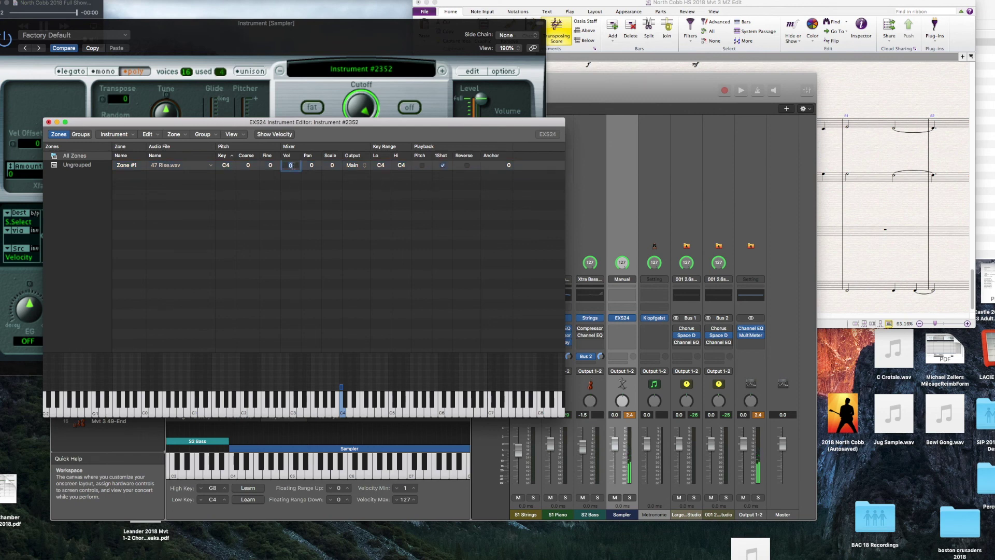
type("-3")
key("Return")
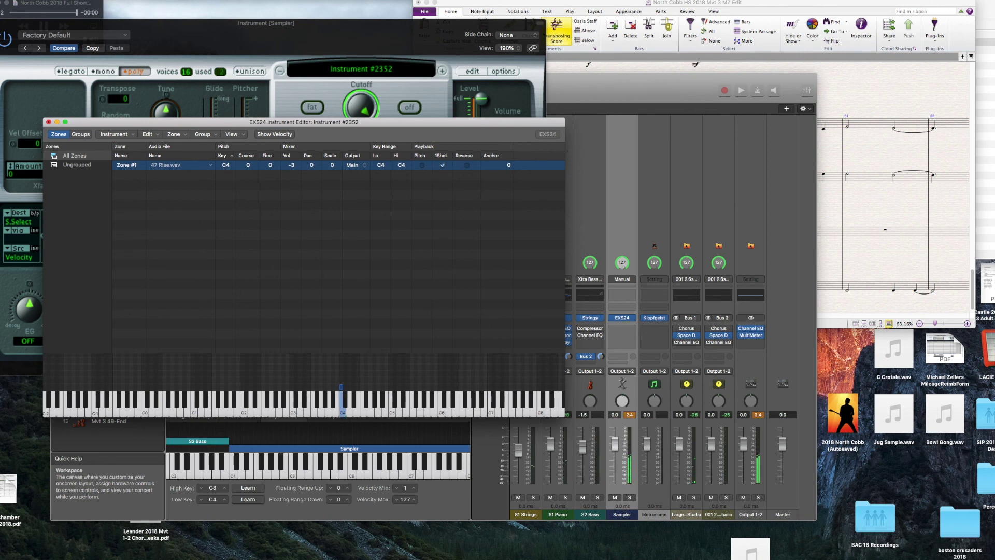
double_click(292, 166)
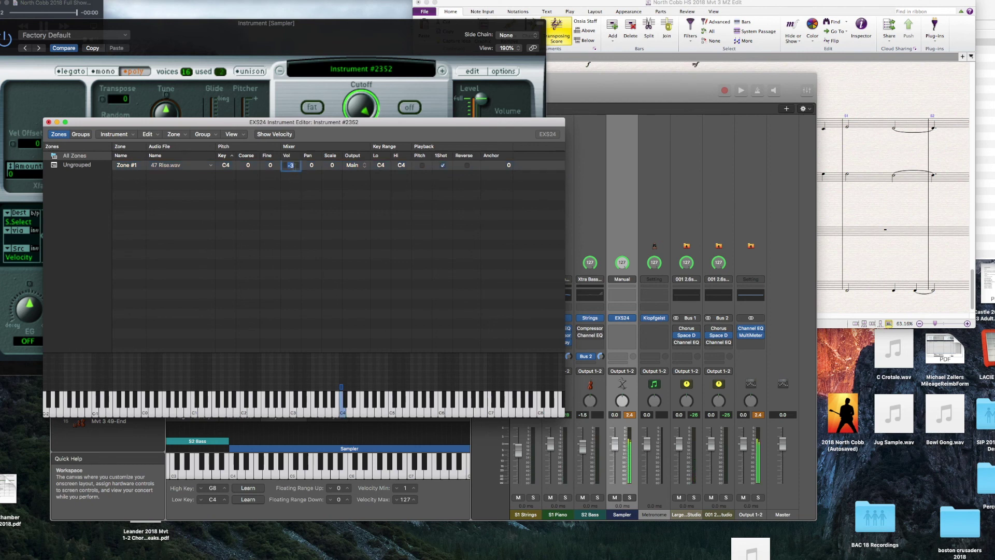
type("0")
key("Return")
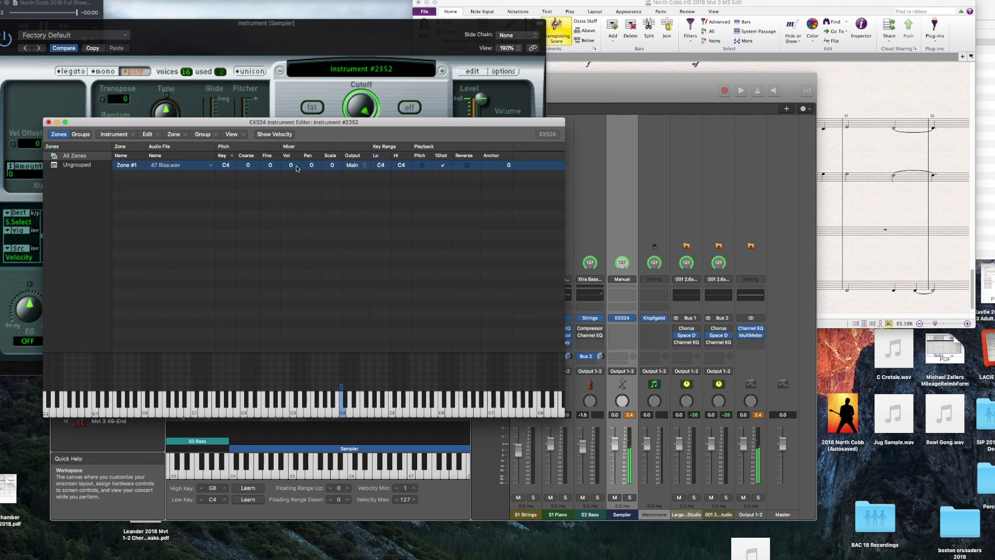
left_click_drag(165, 124, 250, 155)
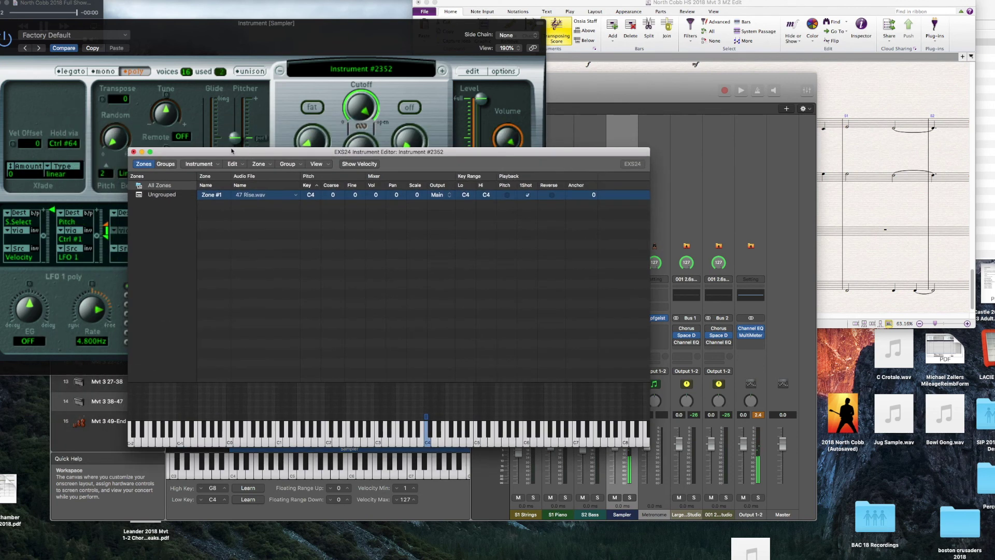
Close the EXS24 editor and save the instrument as 'Mvt 3 38-47 Sampler'
left_click(133, 152)
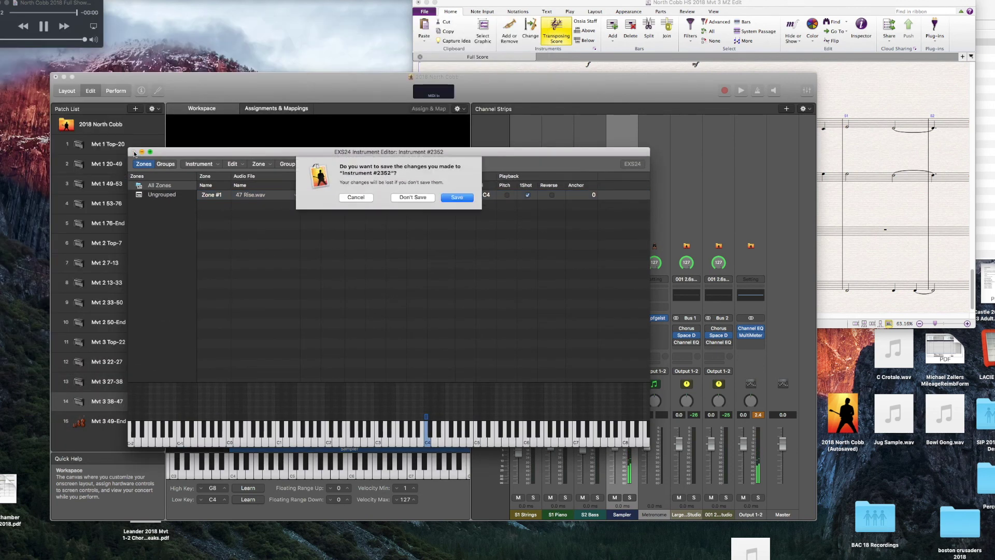
left_click(457, 198)
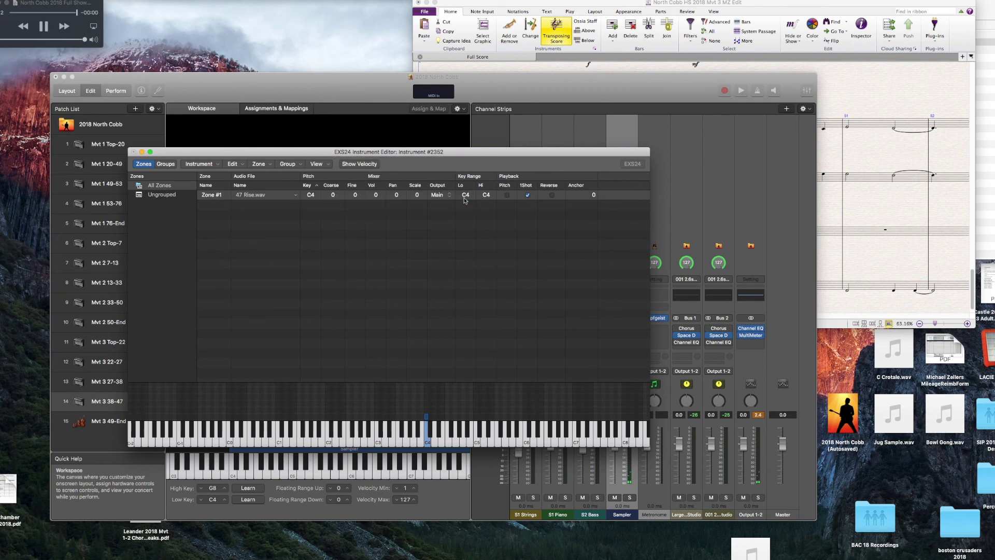
type("M")
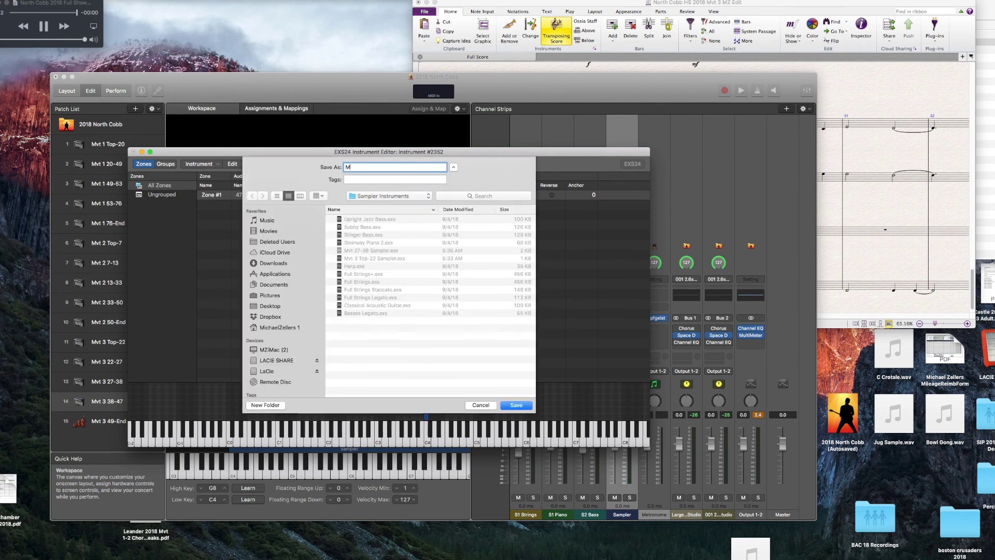
type("vt 3 38-47 Sampler")
left_click(516, 406)
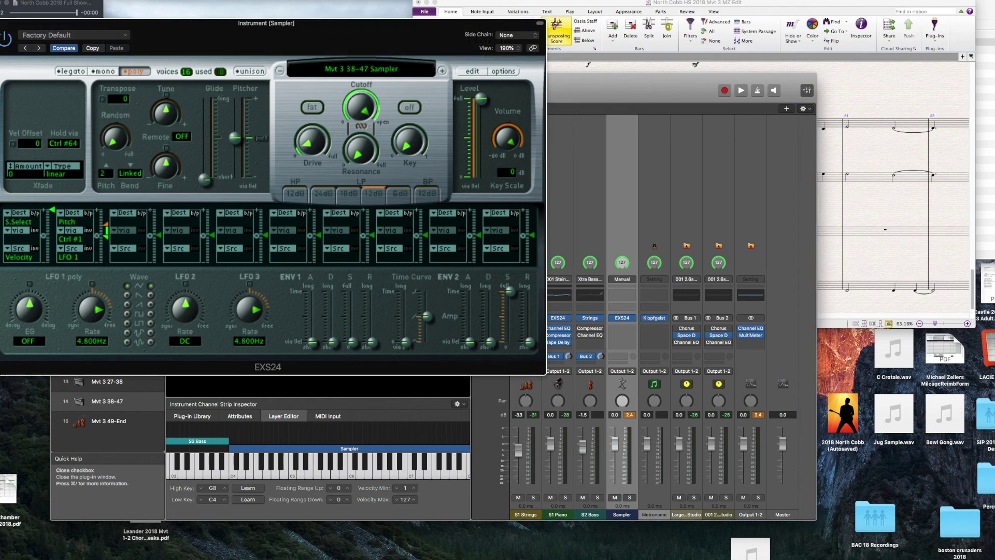
Close the EXS24 plug-in window and save the concert with Cmd+S
left_click(7, 36)
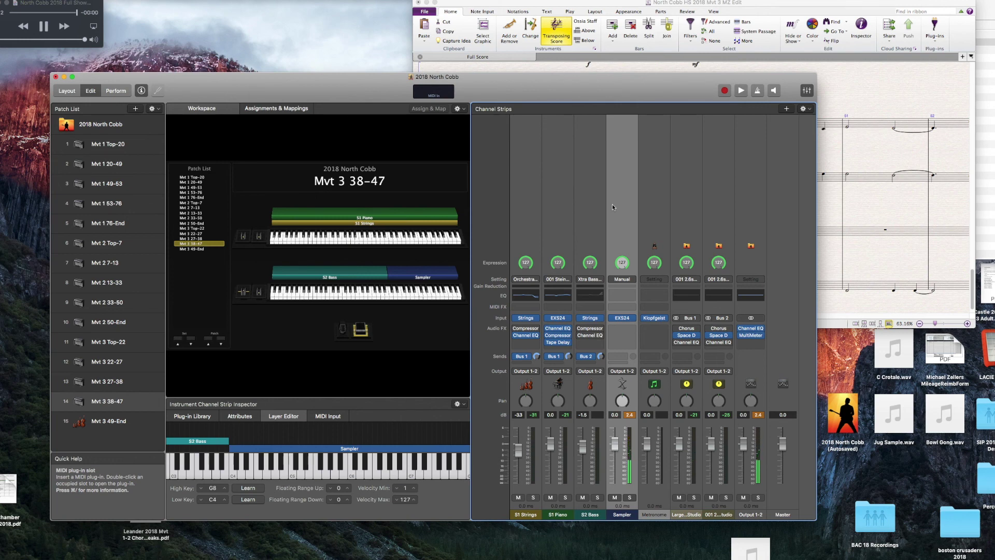
key("super+s")
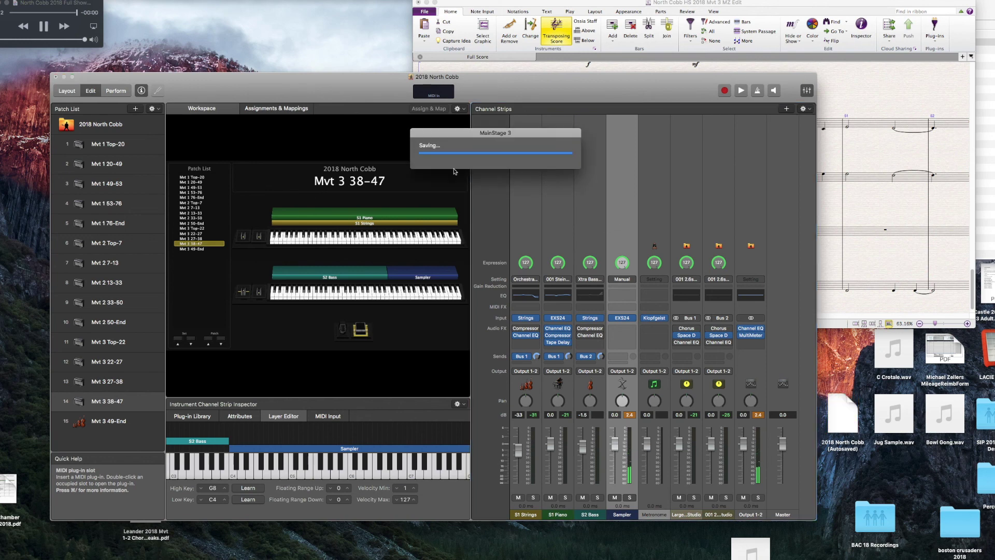